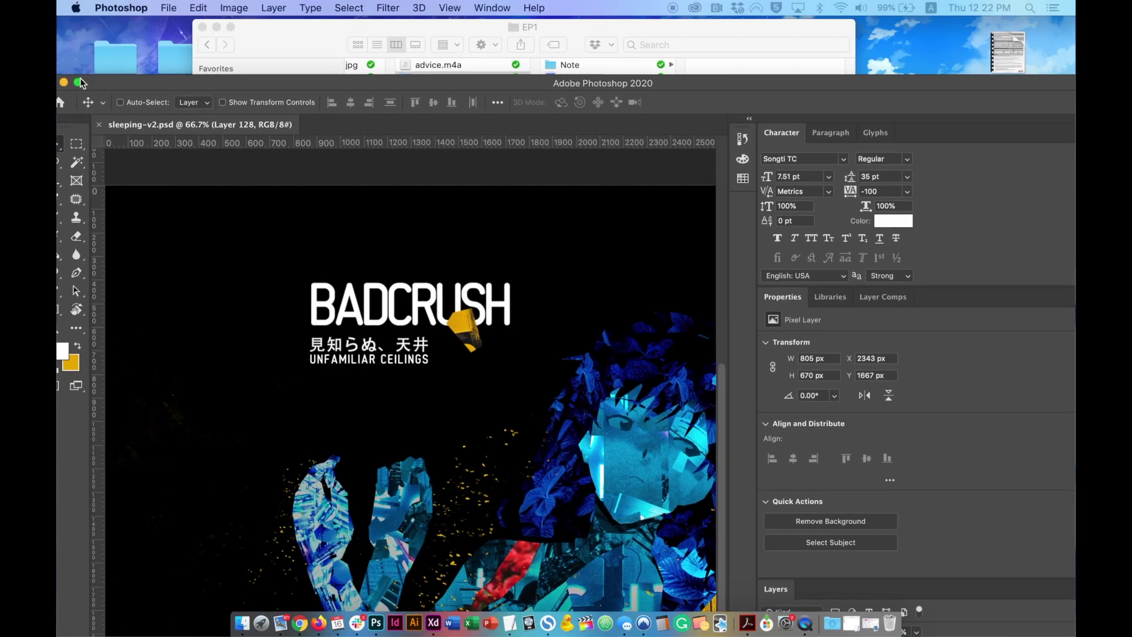
- Maximize the Photoshop window, collapse the side panels and bring the whole sleeping-v2.psd artwork into view
left_click(78, 82)
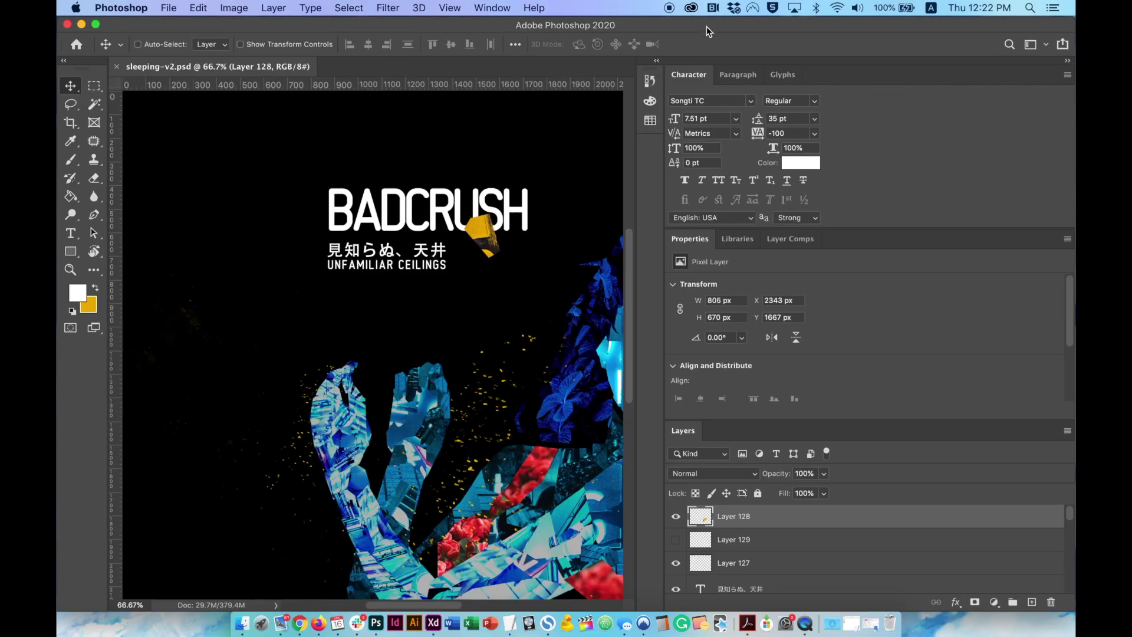
left_click(1068, 60)
scroll(710, 239, "down", 3)
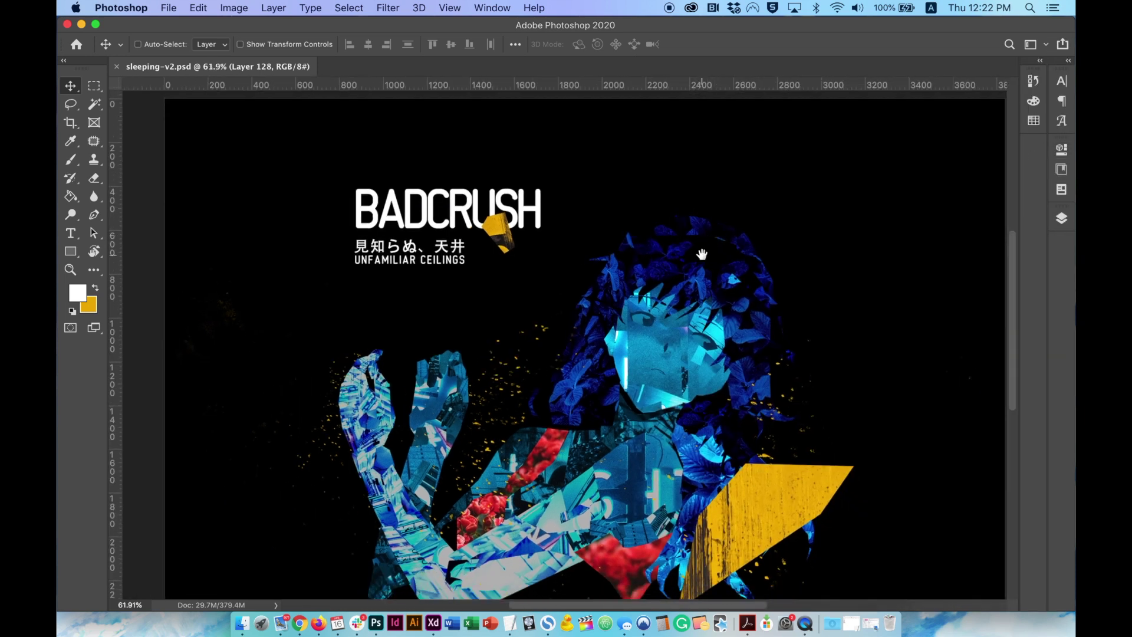
scroll(702, 253, "down", 3)
left_click_drag(693, 226, 674, 229)
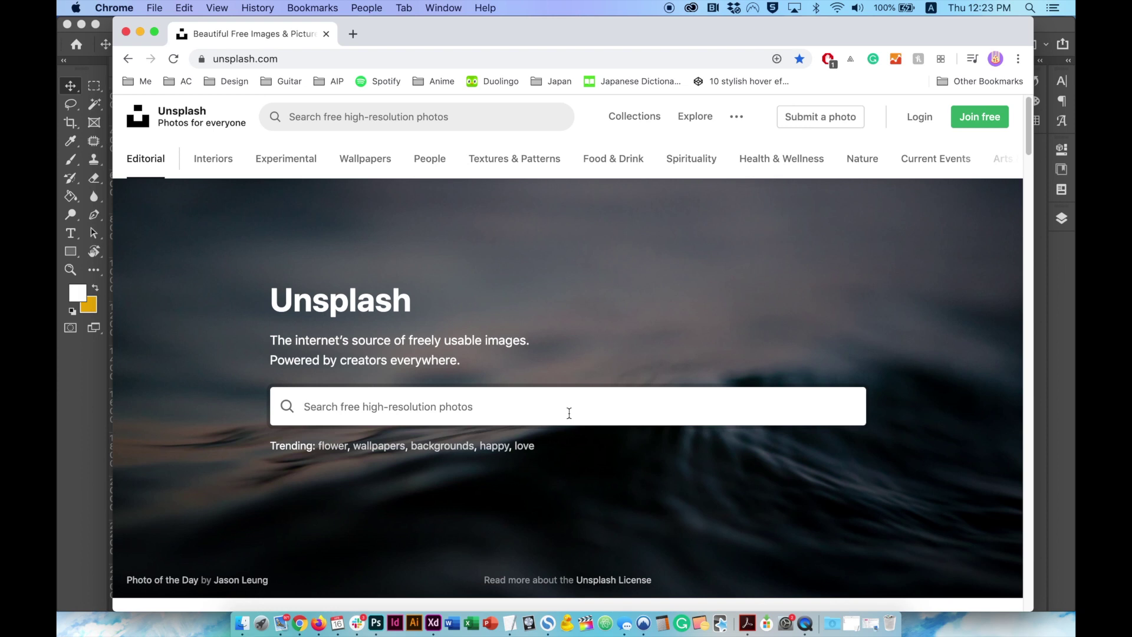
- Search Unsplash in Chrome for "sunshine" photos, browse the results, and minimize the browser window
type("sunshine")
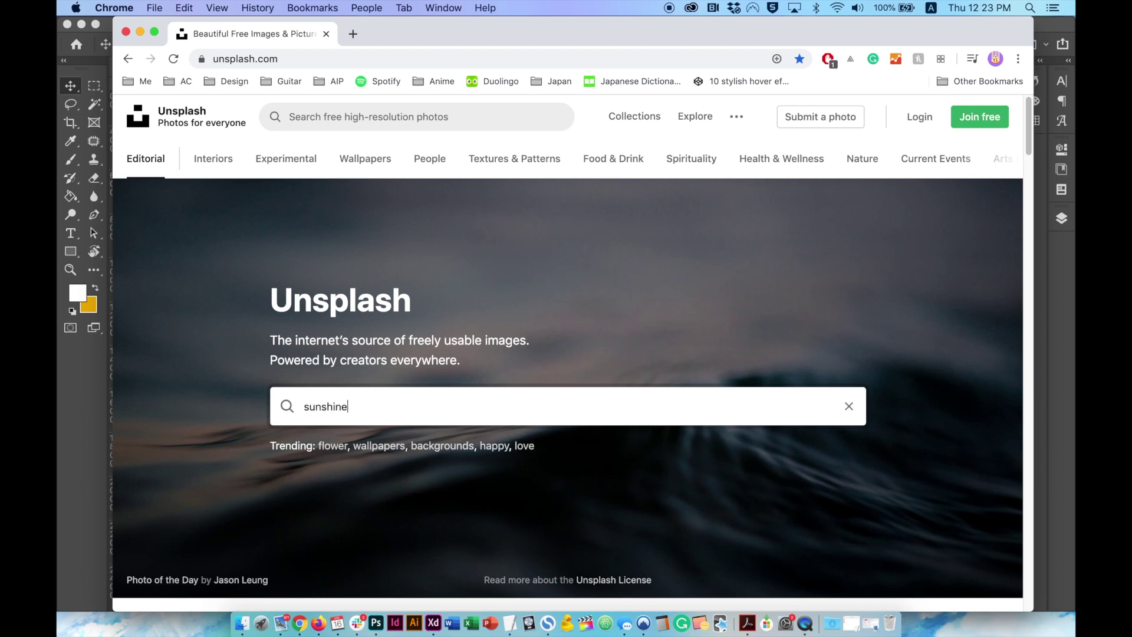
key("Return")
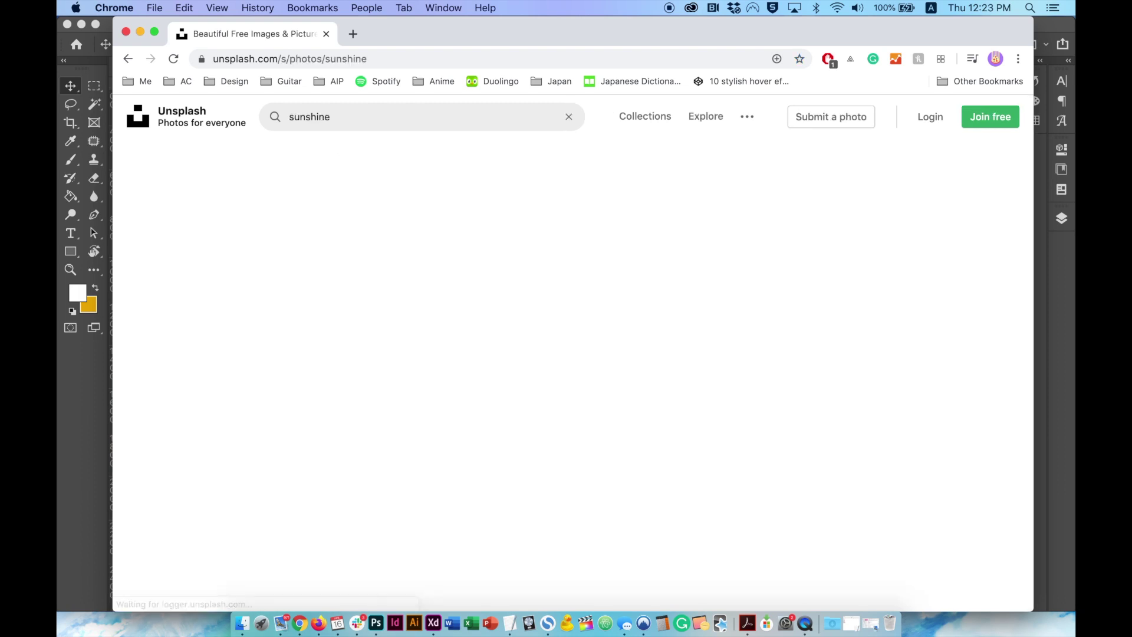
scroll(538, 452, "down", 10)
scroll(425, 401, "down", 8)
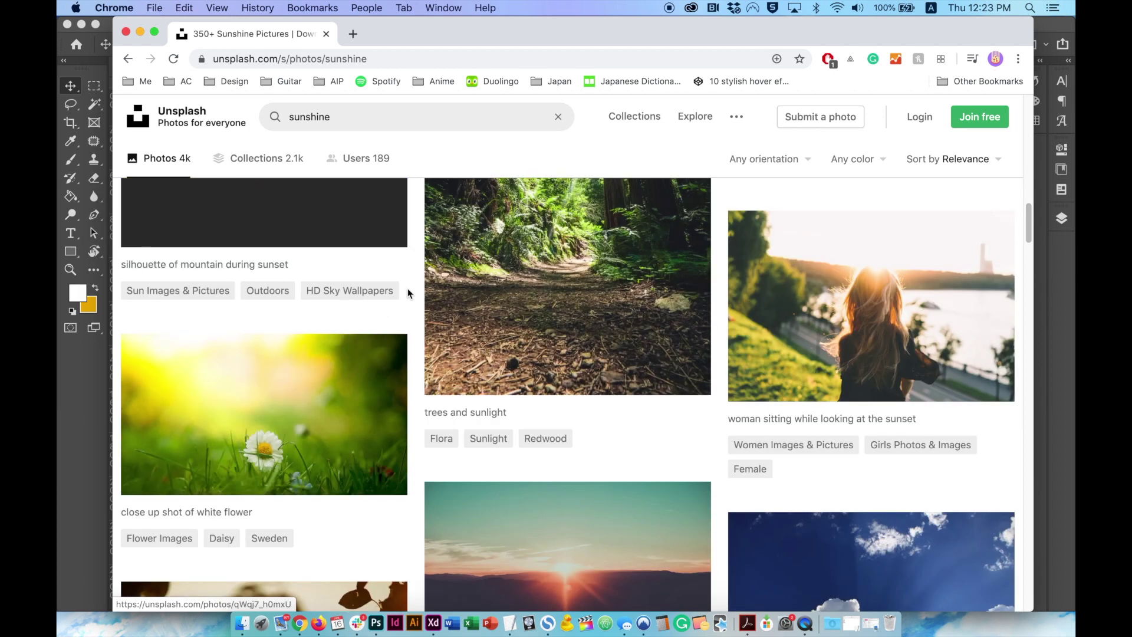
scroll(432, 267, "up", 20)
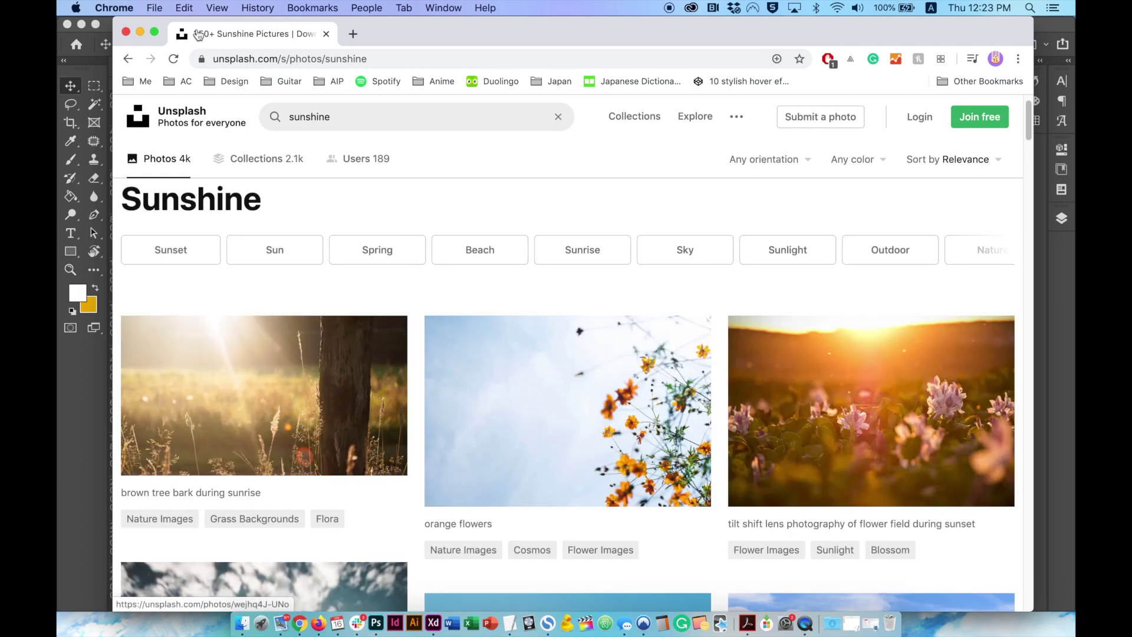
left_click(139, 31)
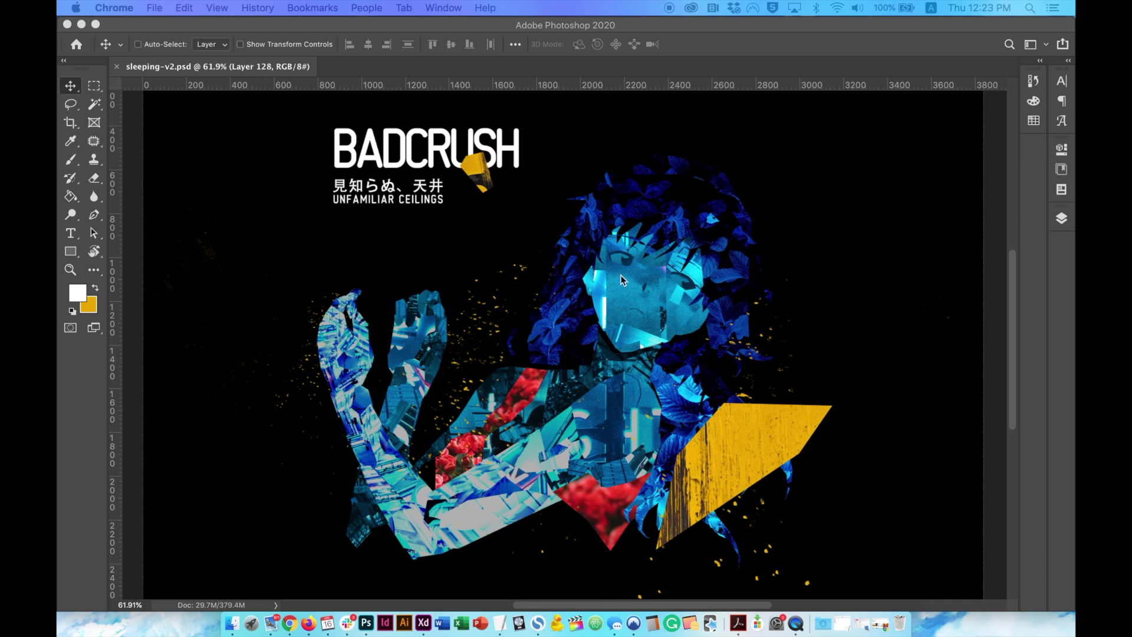
scroll(554, 377, "down", 1)
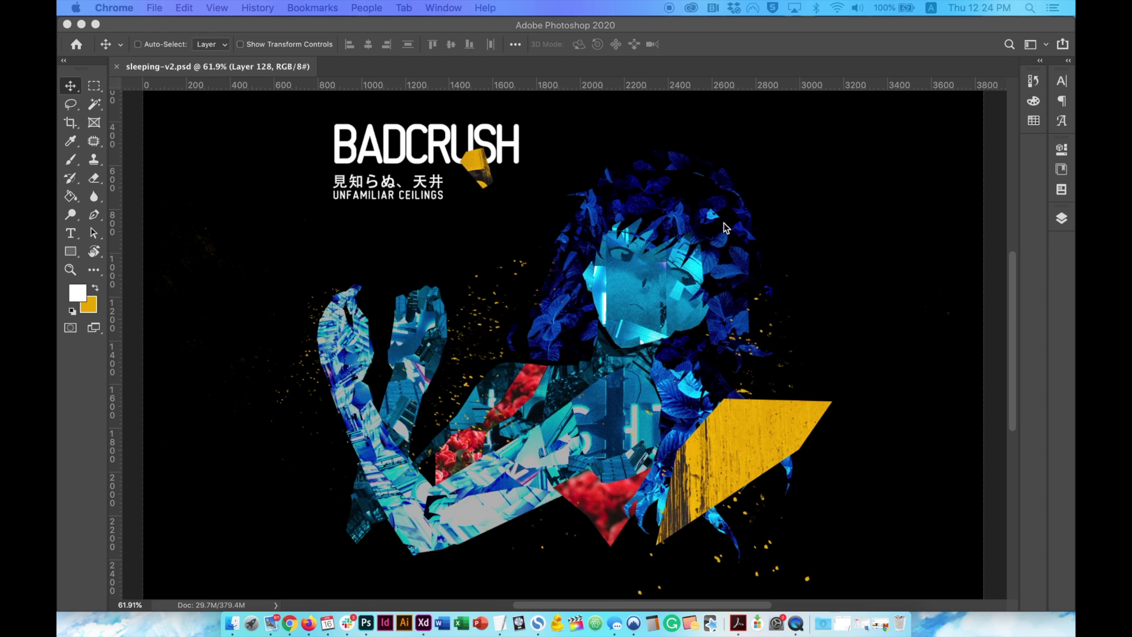
scroll(860, 344, "down", 2)
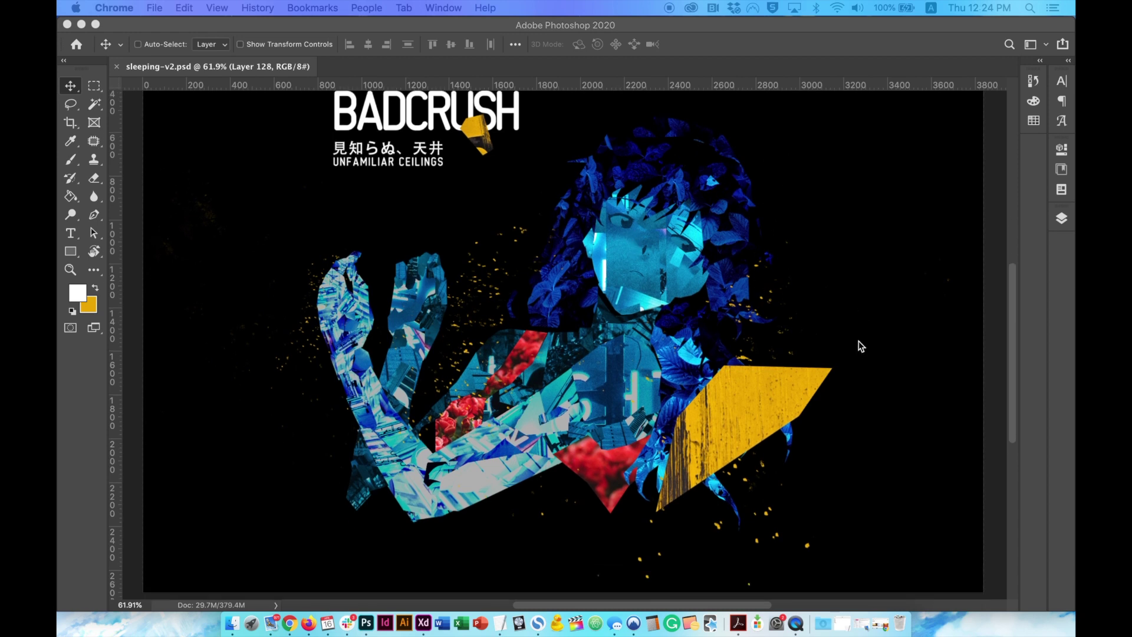
scroll(859, 342, "up", 1)
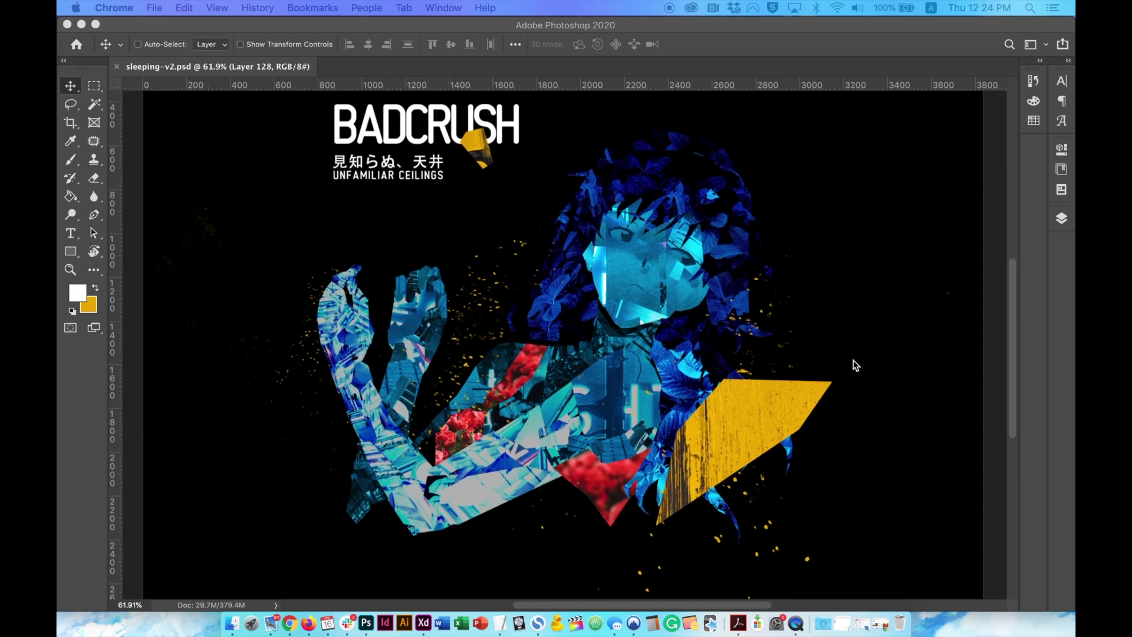
scroll(852, 366, "up", 2)
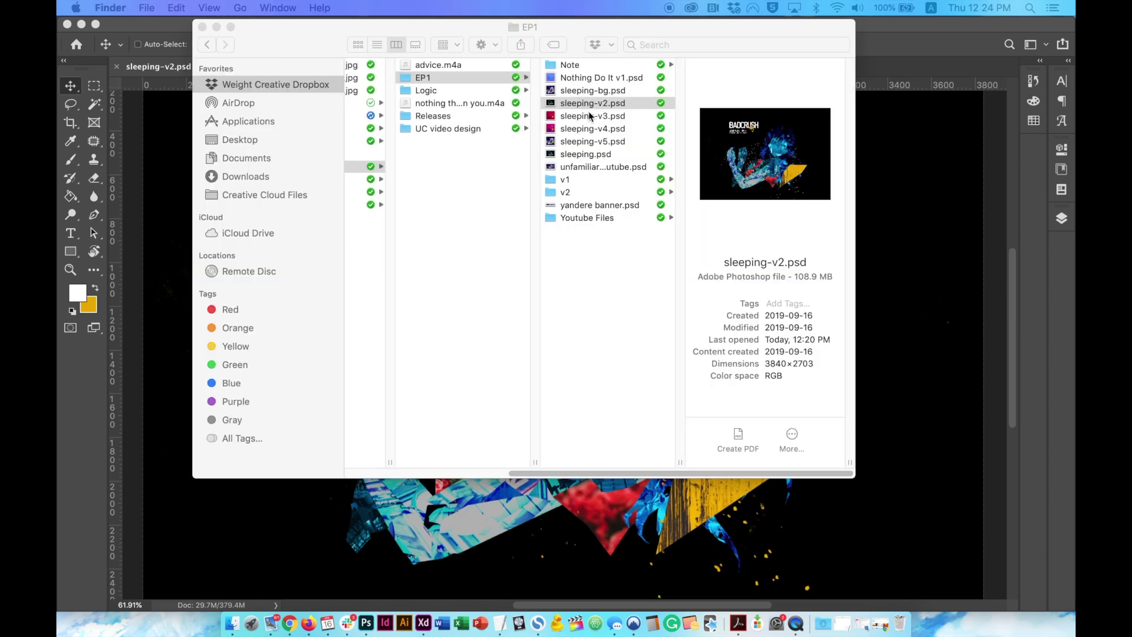
- Open sleeping-v3.psd from the EP1 folder in Finder and select the peach Layer 133
left_click(591, 116)
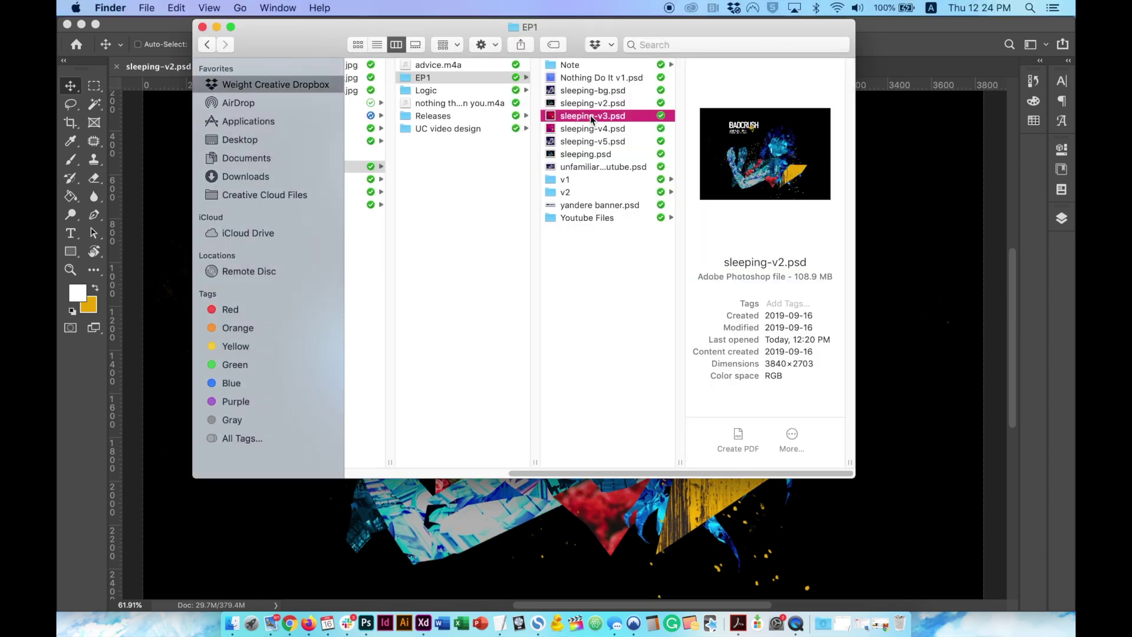
double_click(550, 117)
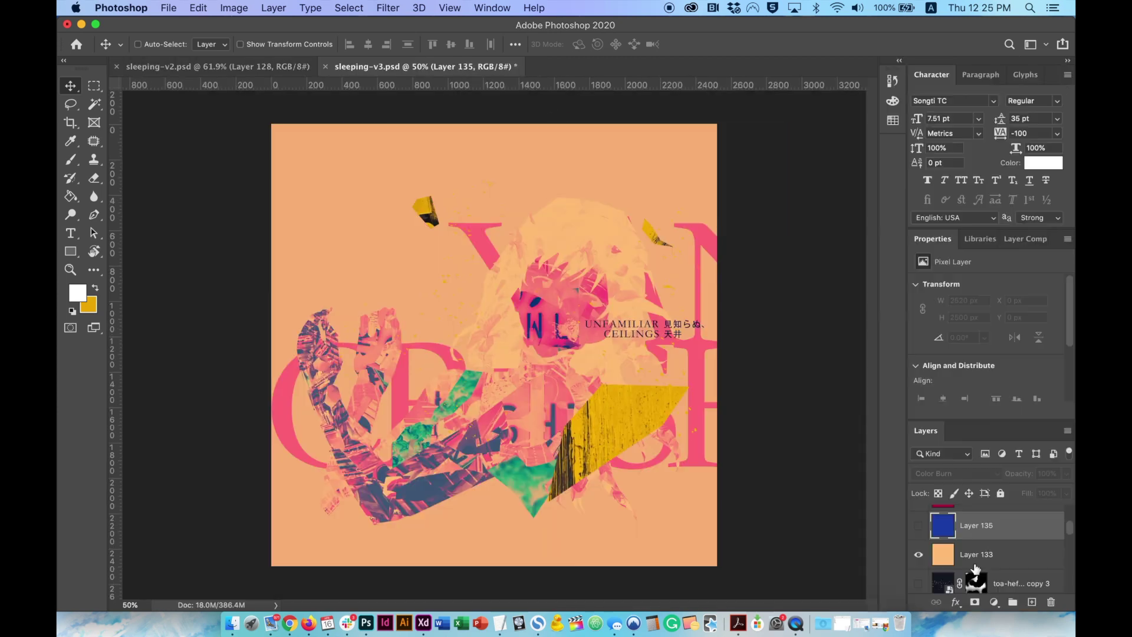
left_click(974, 563)
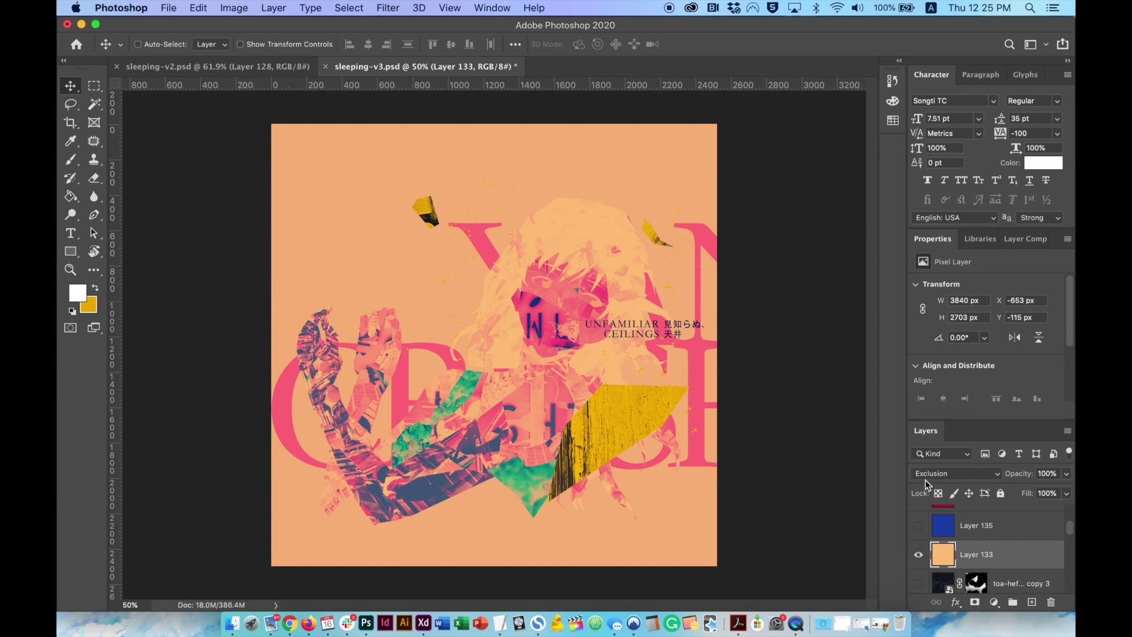
- Show the blue Layer 135 to check its blend mode, hide it again and reselect Layer 133
left_click(918, 526)
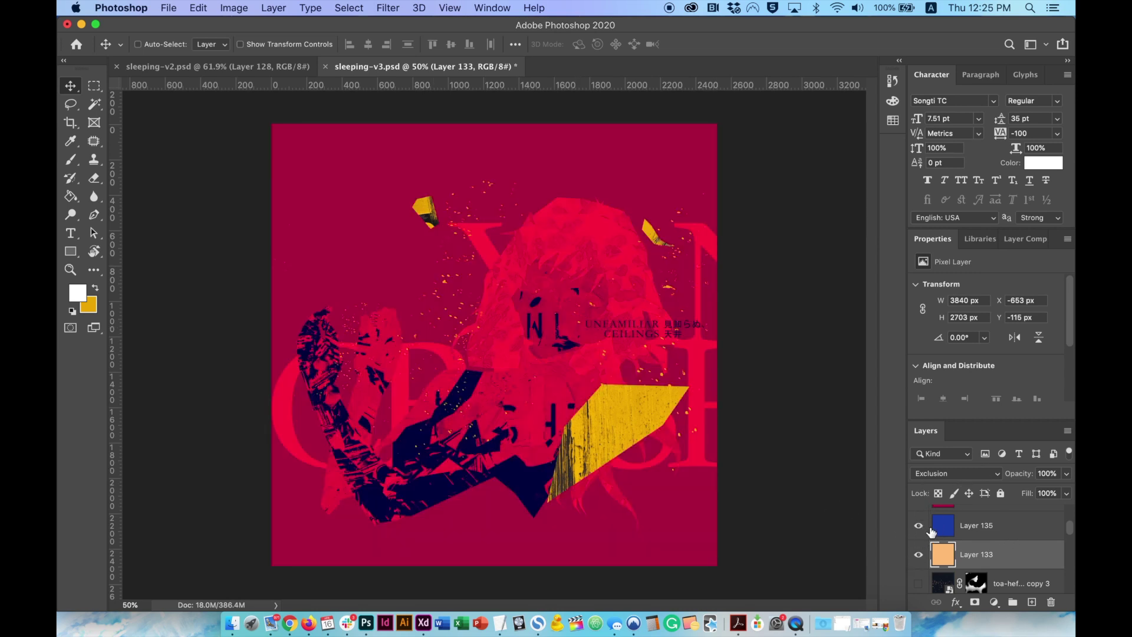
left_click(979, 528)
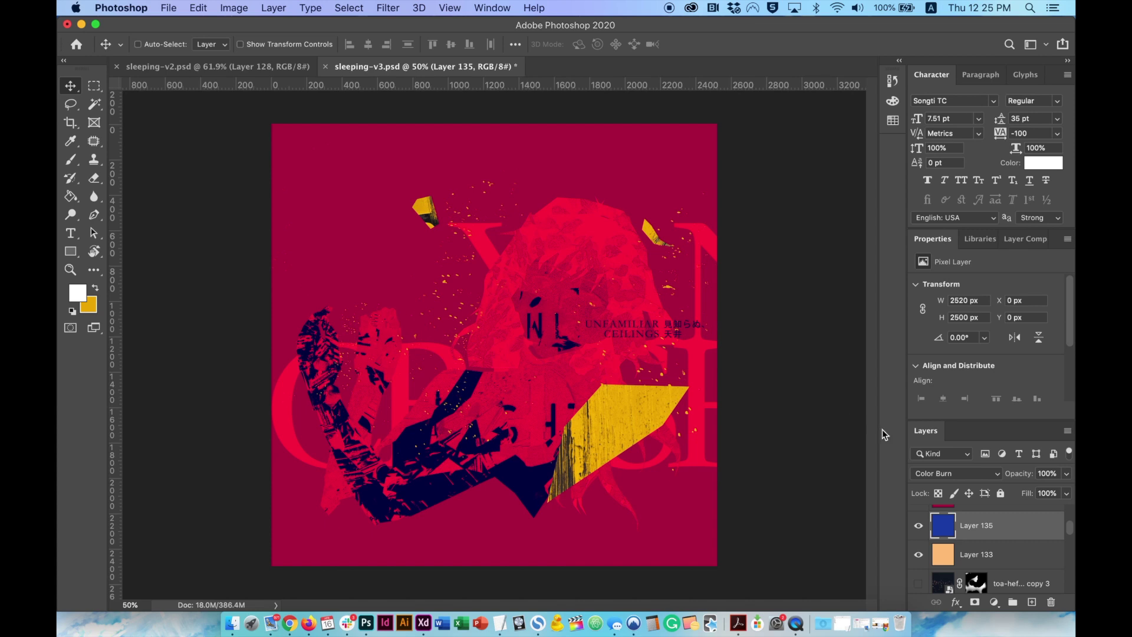
left_click(918, 527)
left_click(973, 554)
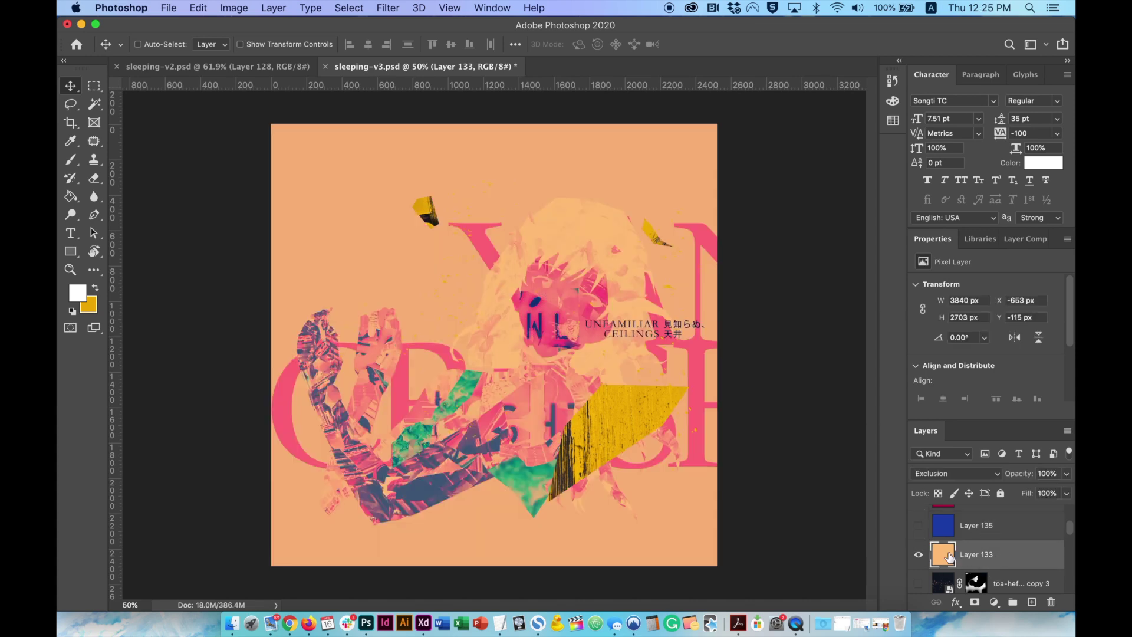
- Try the Normal and Multiply blend modes on Layer 133 and preview other modes such as Linear Light
left_click(999, 474)
left_click(955, 227)
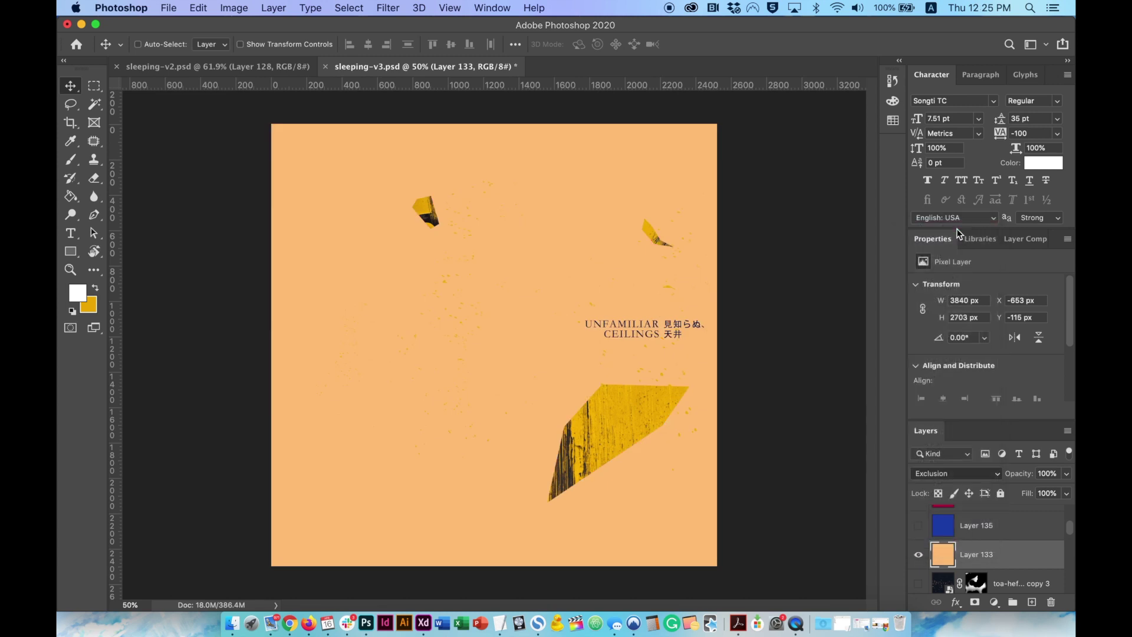
left_click(999, 473)
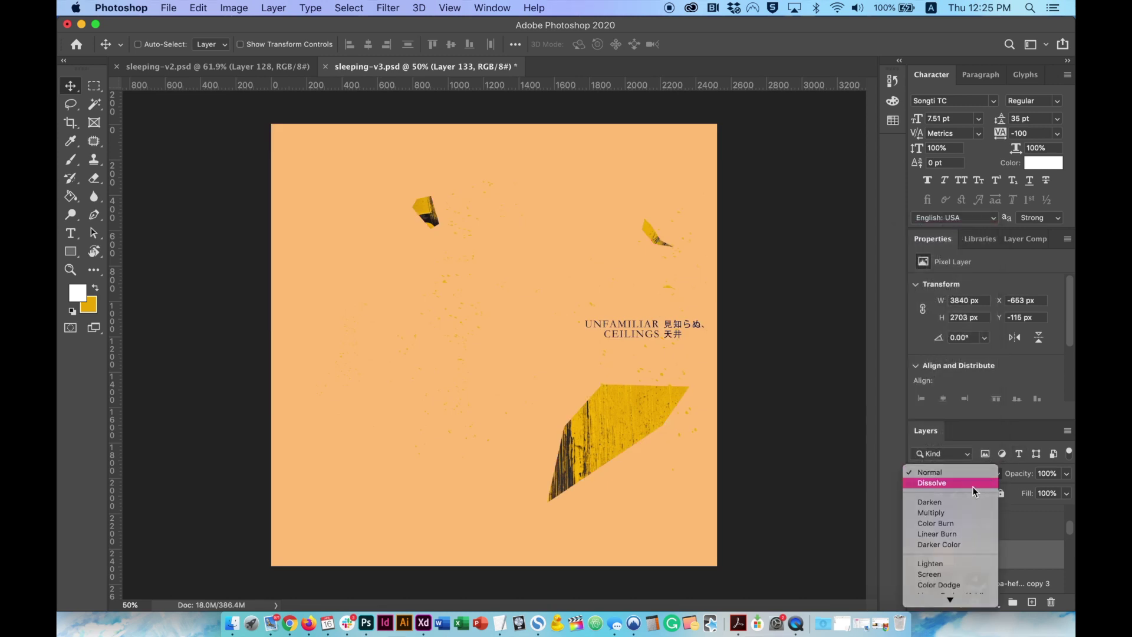
left_click(932, 513)
left_click(972, 475)
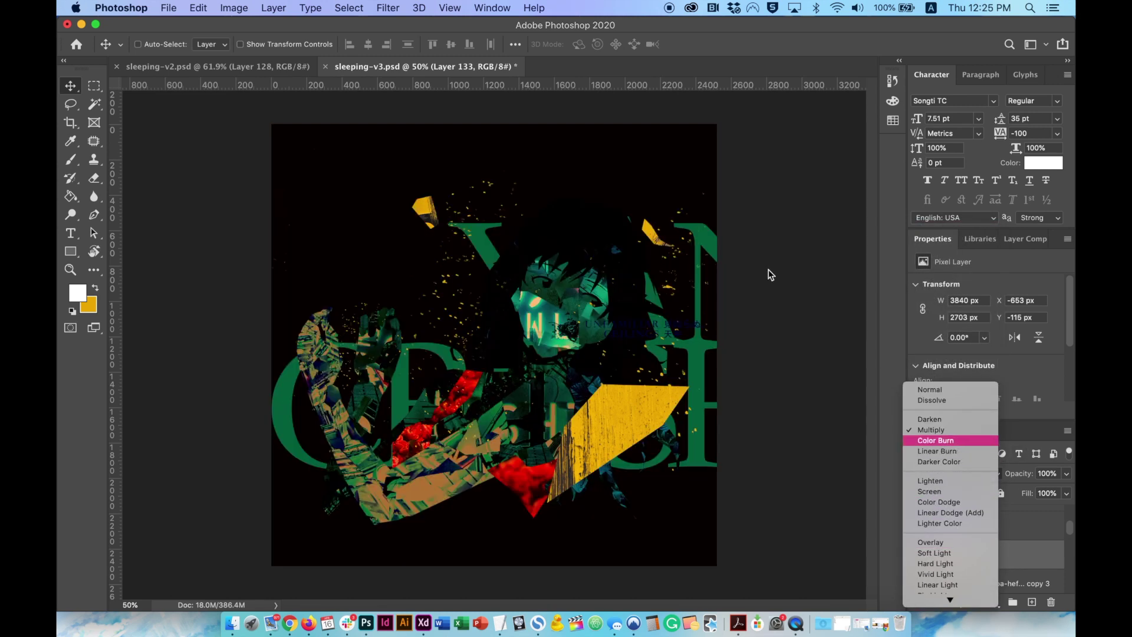
scroll(943, 563, "down", 4)
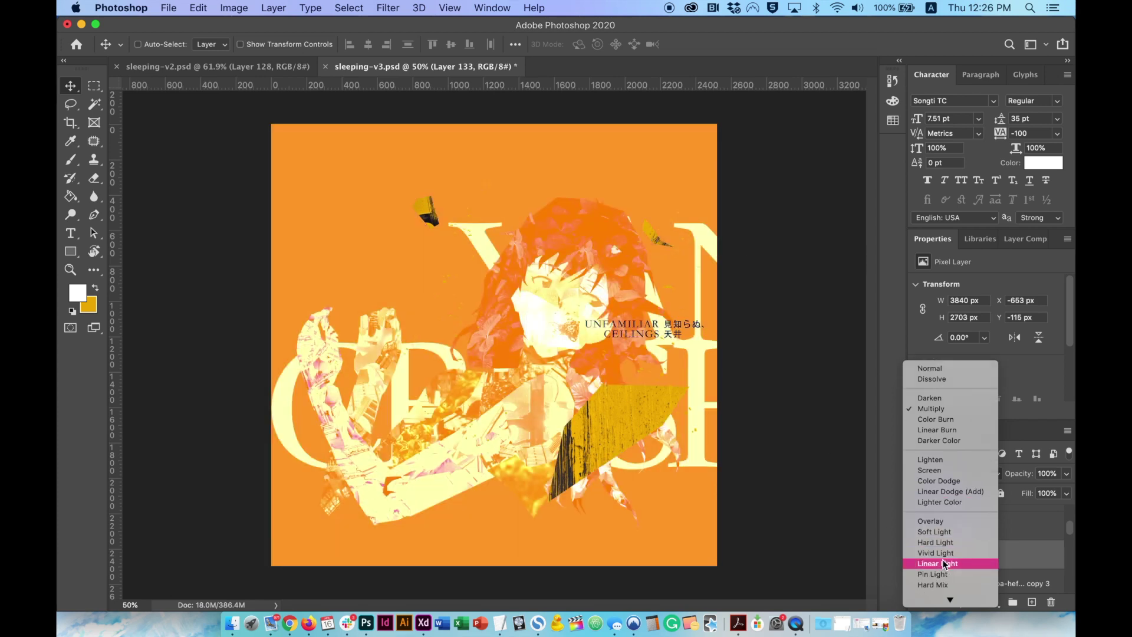
left_click(779, 429)
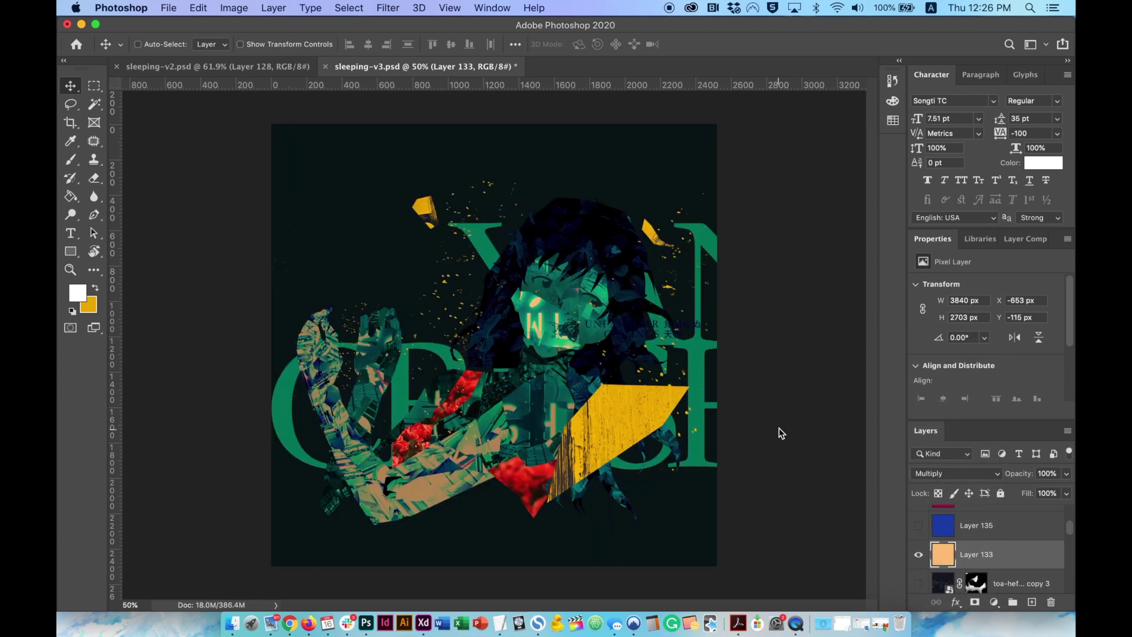
- Set the blend mode of the peach Layer 133 to Exclusion
left_click(971, 475)
scroll(970, 504, "down", 4)
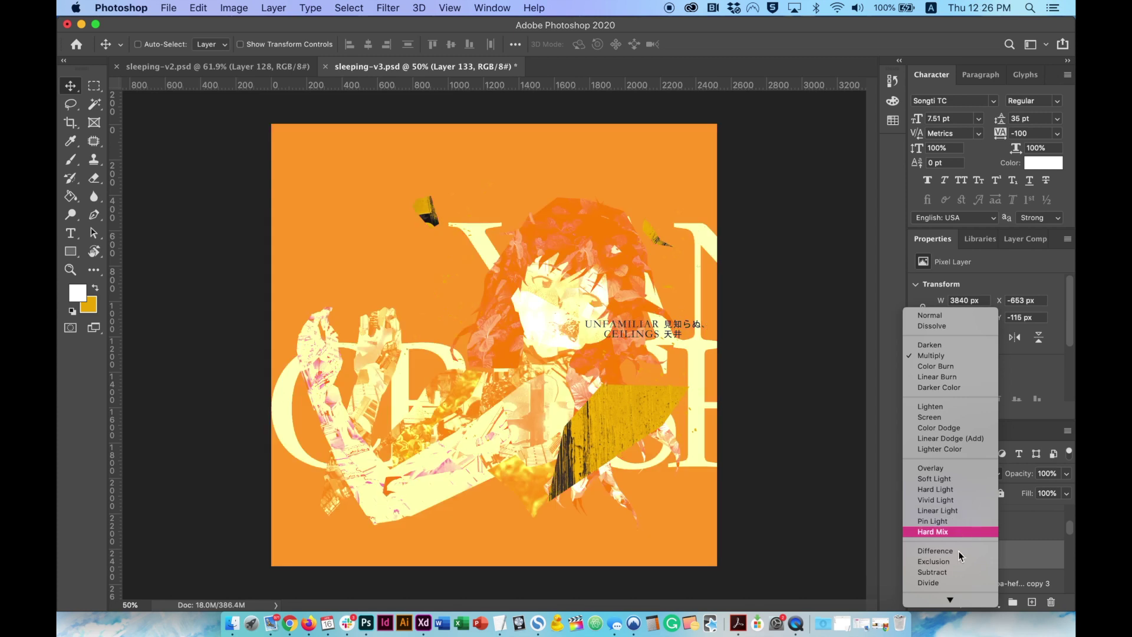
left_click(954, 562)
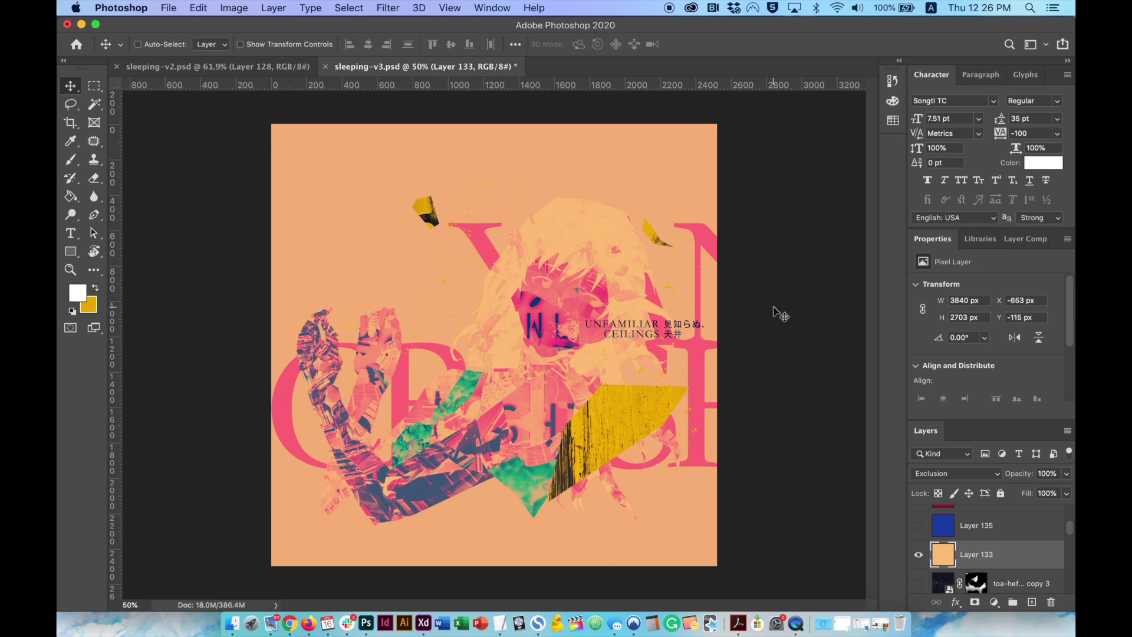
- Make the blue Layer 135 visible above the peach layer and select it
left_click(919, 526)
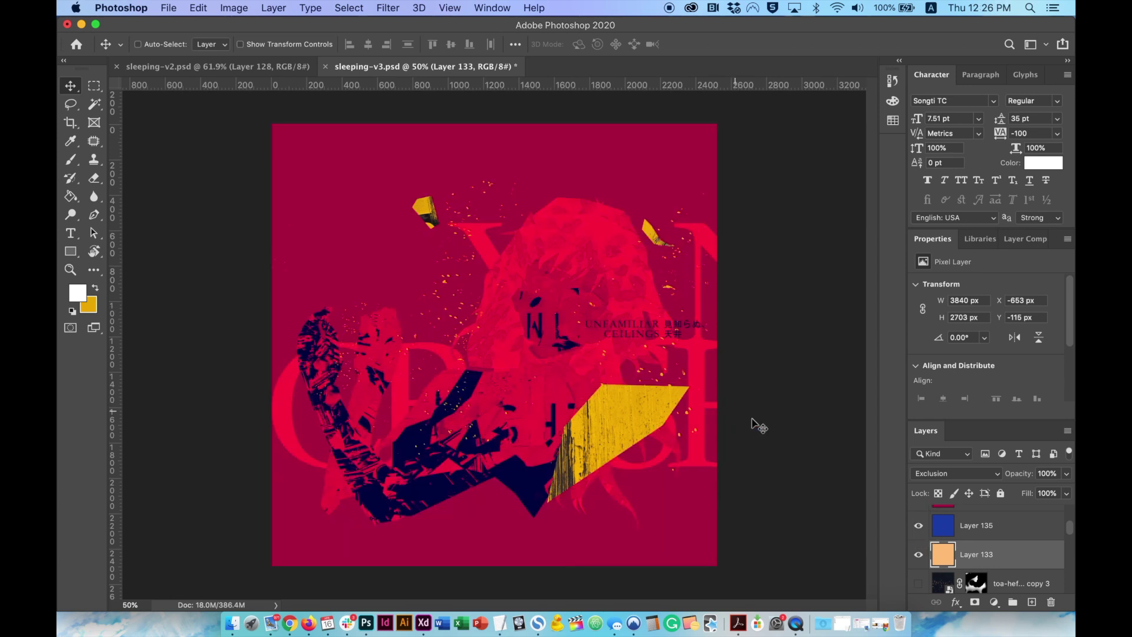
left_click(1003, 533)
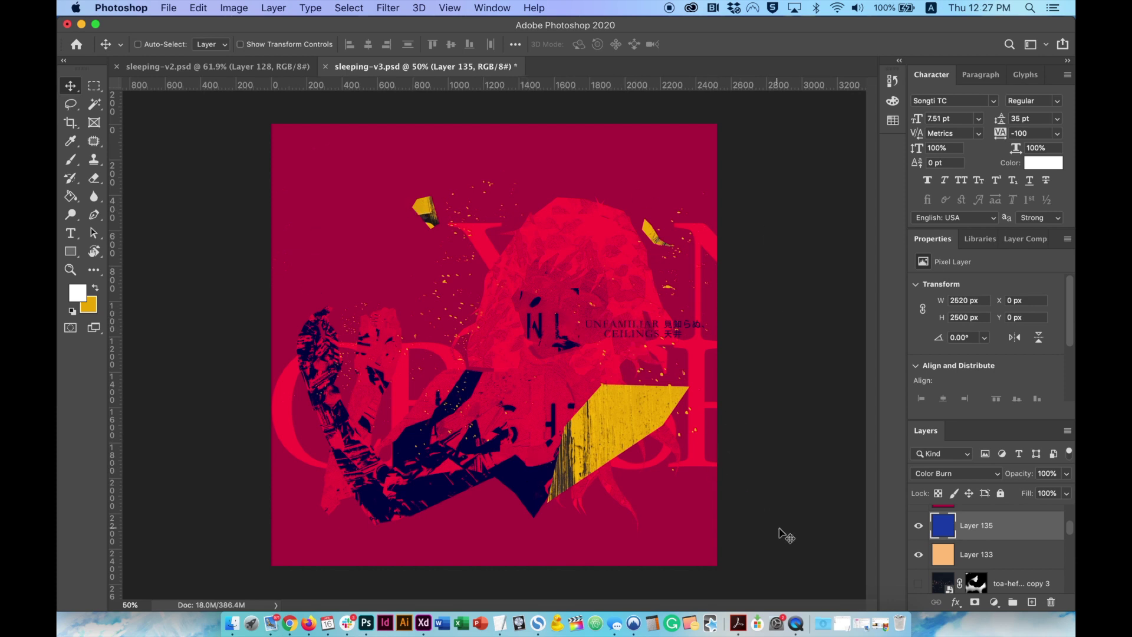
scroll(955, 538, "down", 3)
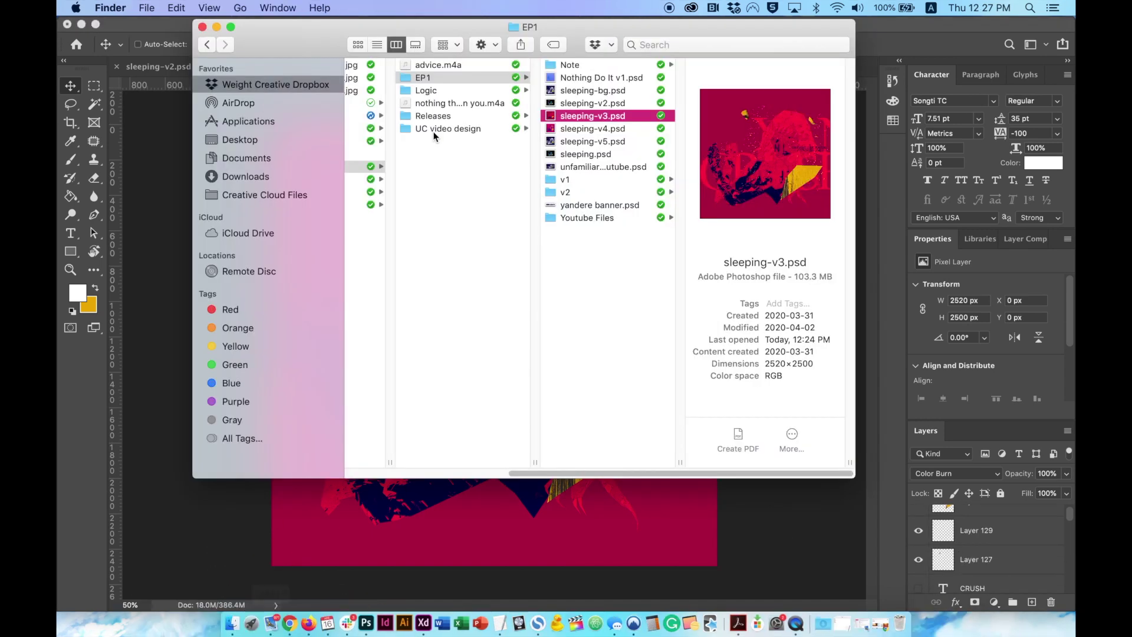
- Open sleeping-v4.psd from the EP1 folder and compare it with sleeping-v3.psd
left_click(640, 131)
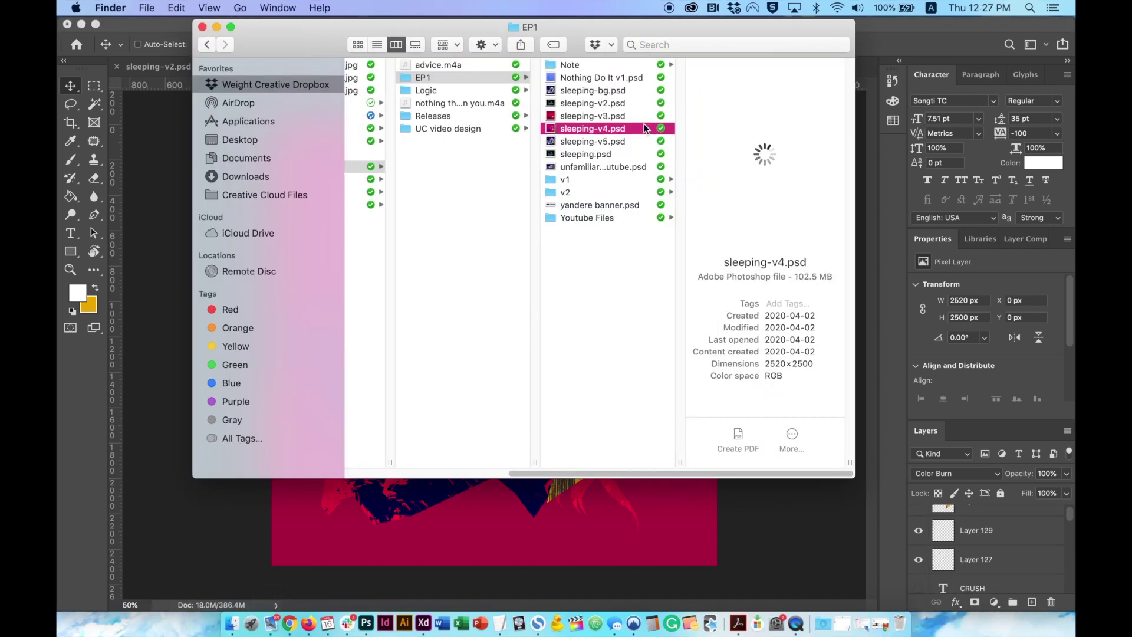
double_click(644, 126)
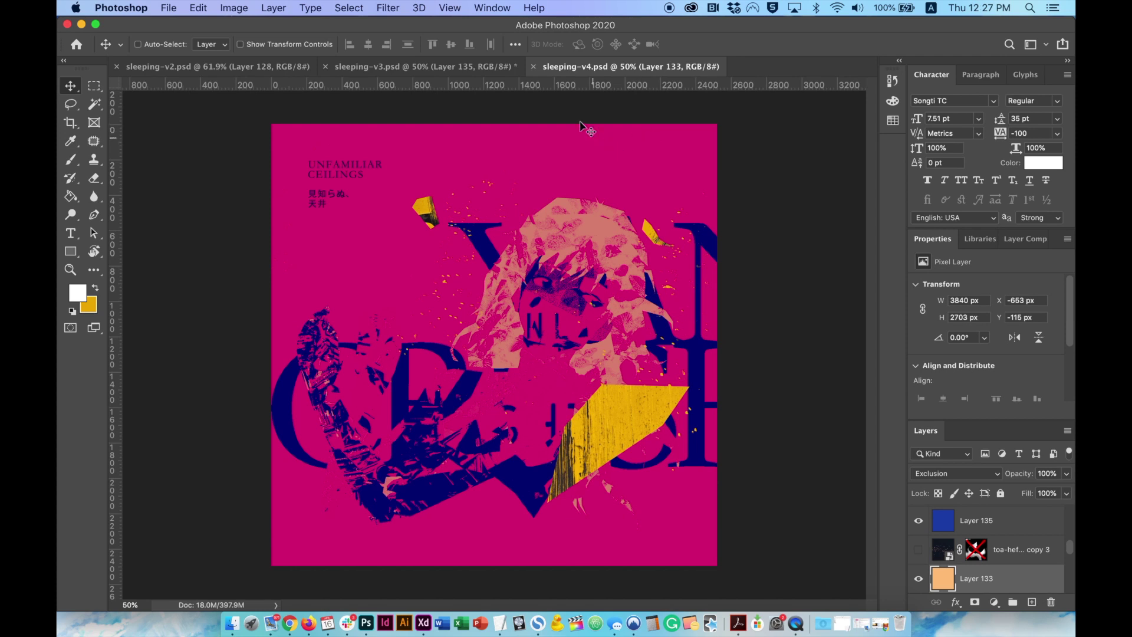
left_click(482, 65)
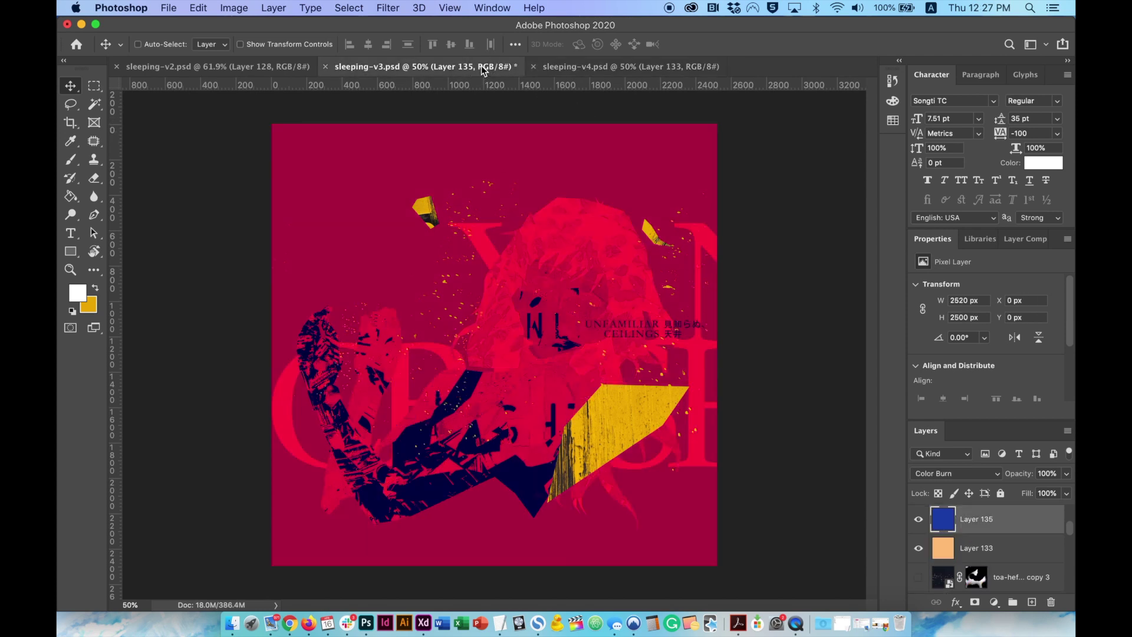
left_click(573, 67)
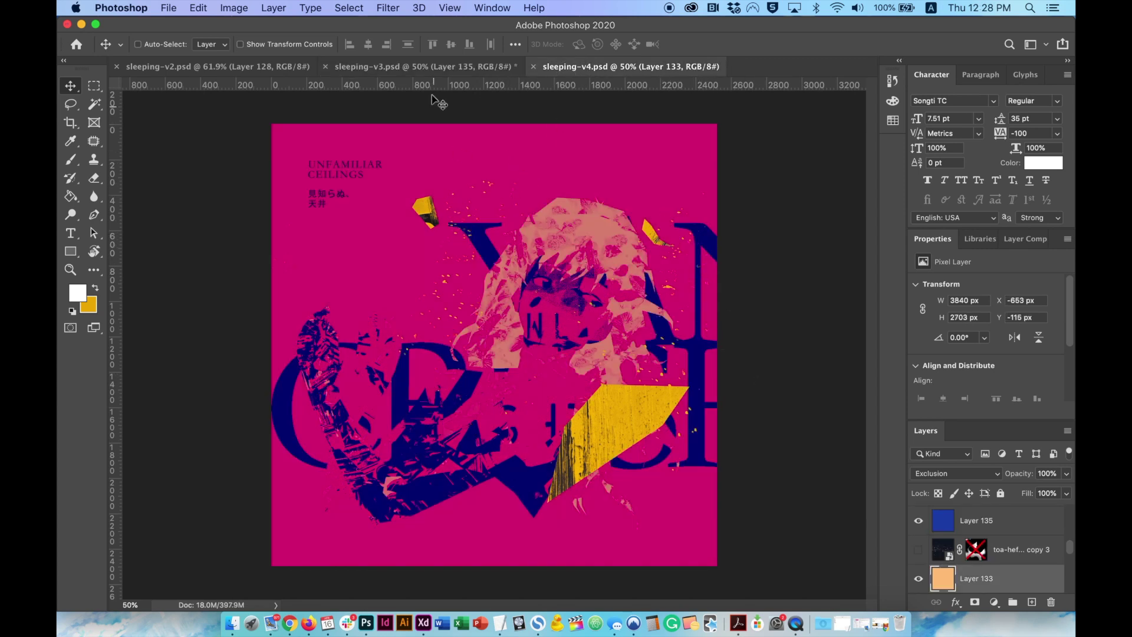
left_click(443, 67)
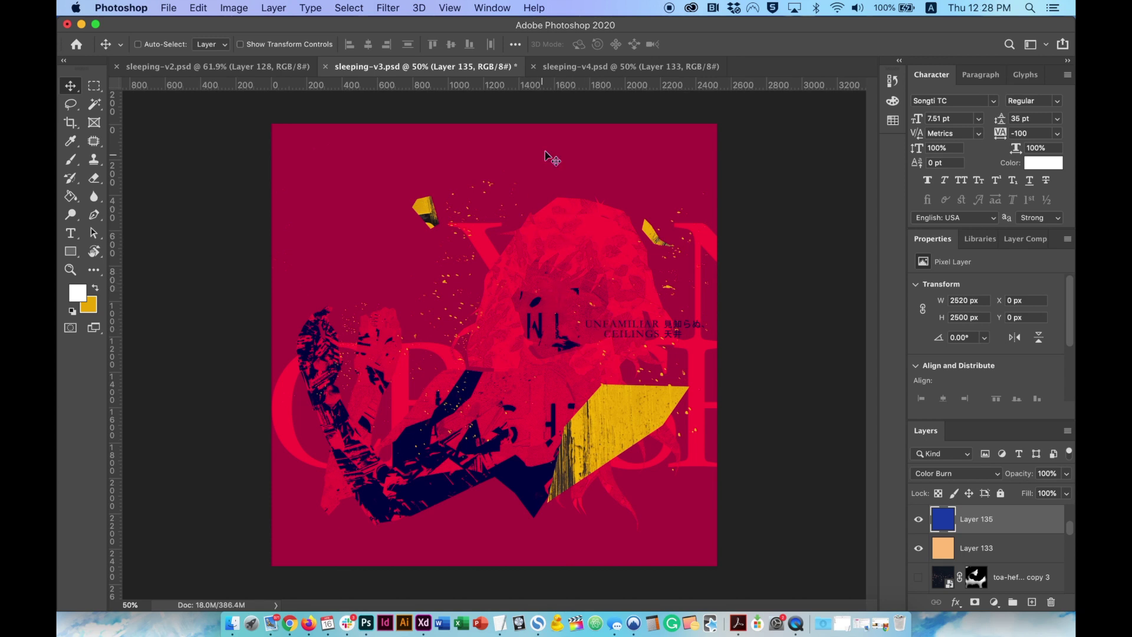
- In sleeping-v4.psd, sample the navy of the large background lettering as the foreground colour
left_click(567, 70)
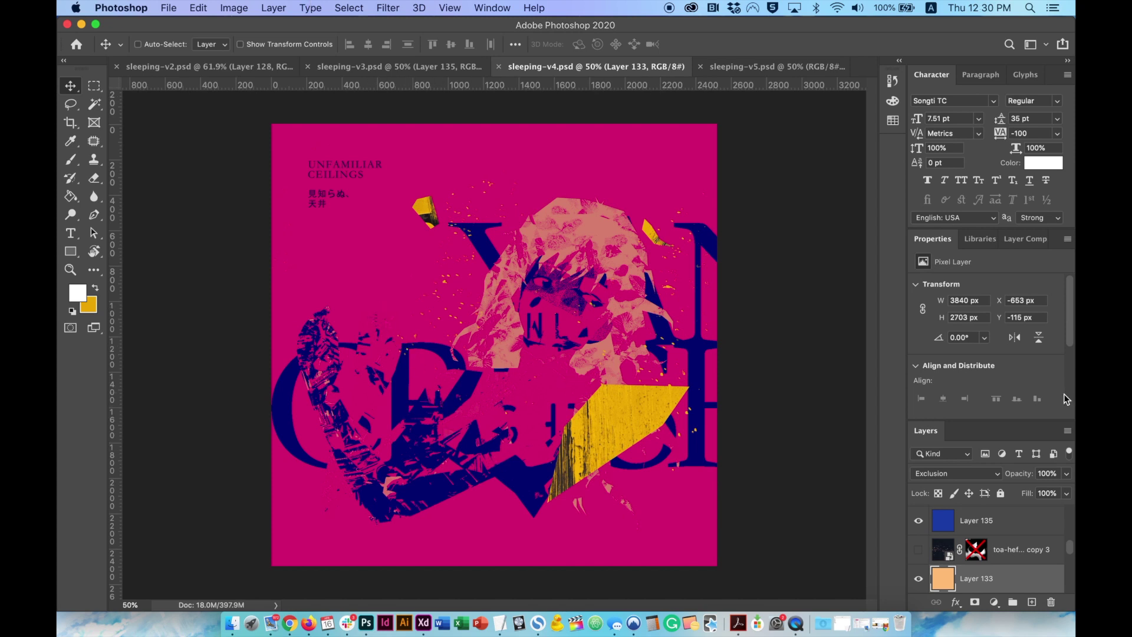
left_click(715, 234)
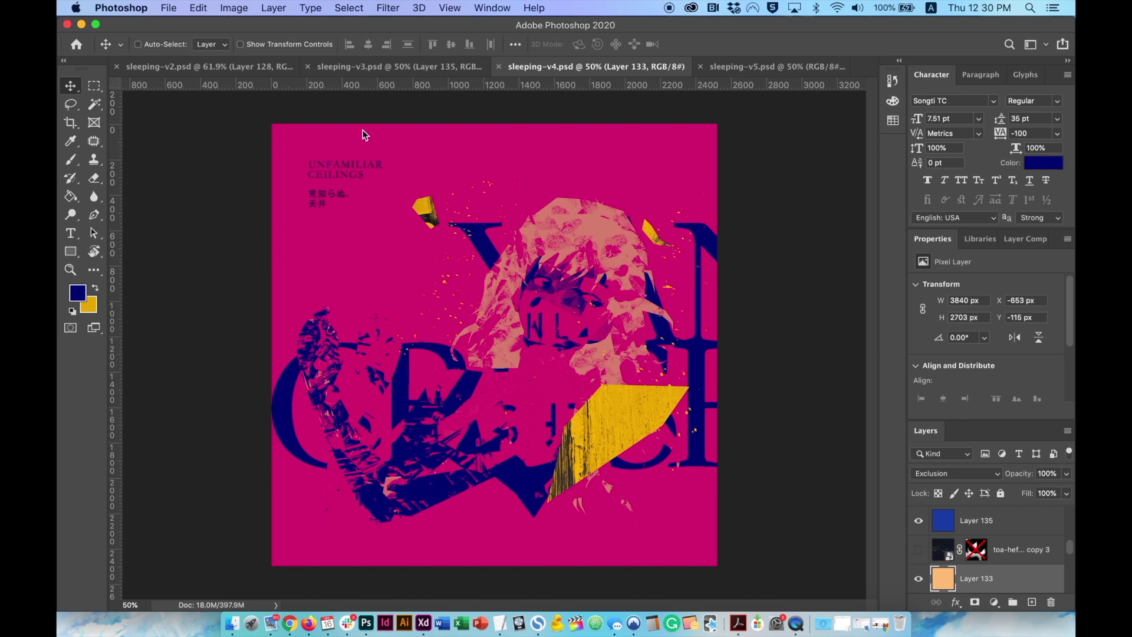
- Select the navy areas of the sleeping-v4.psd artwork by Color Range with a fuzziness of 46
left_click(349, 8)
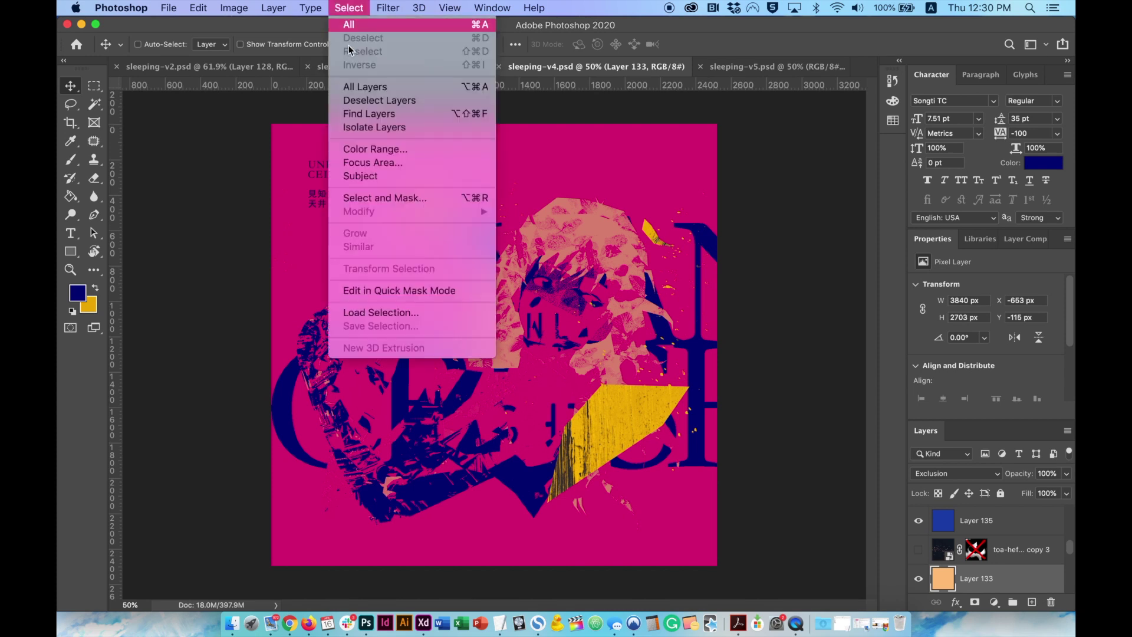
left_click(409, 148)
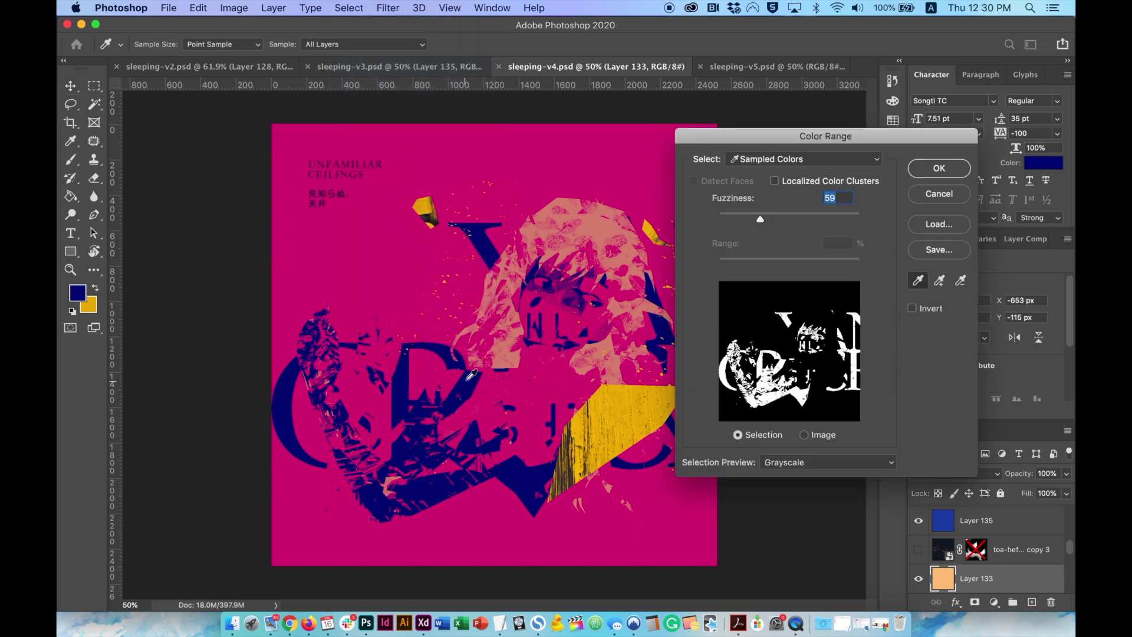
left_click_drag(760, 220, 752, 222)
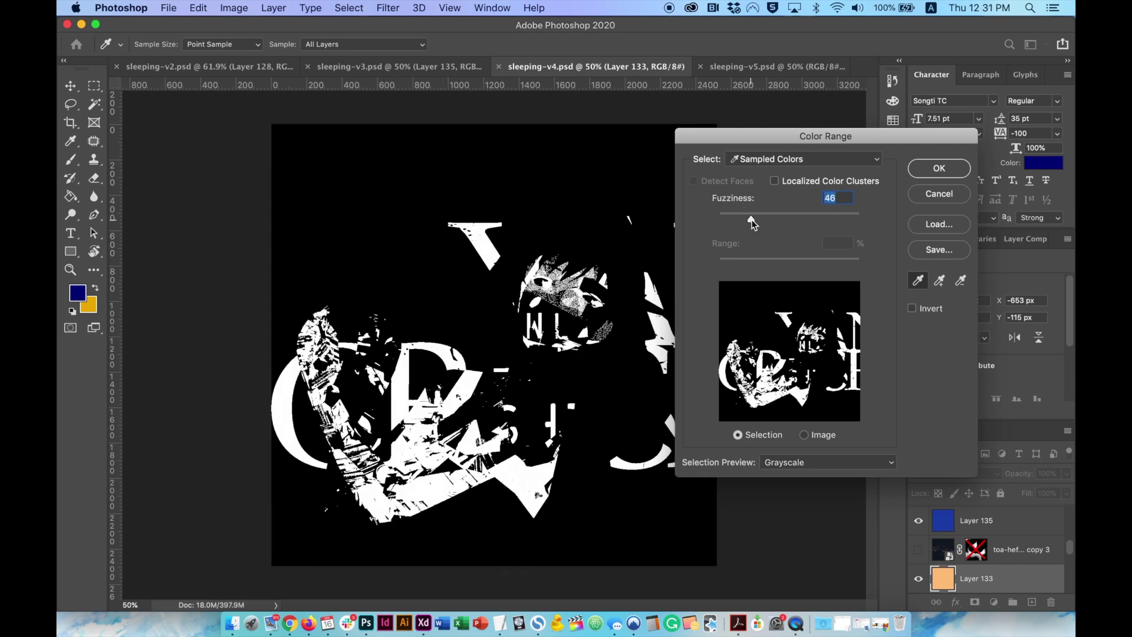
key("Return")
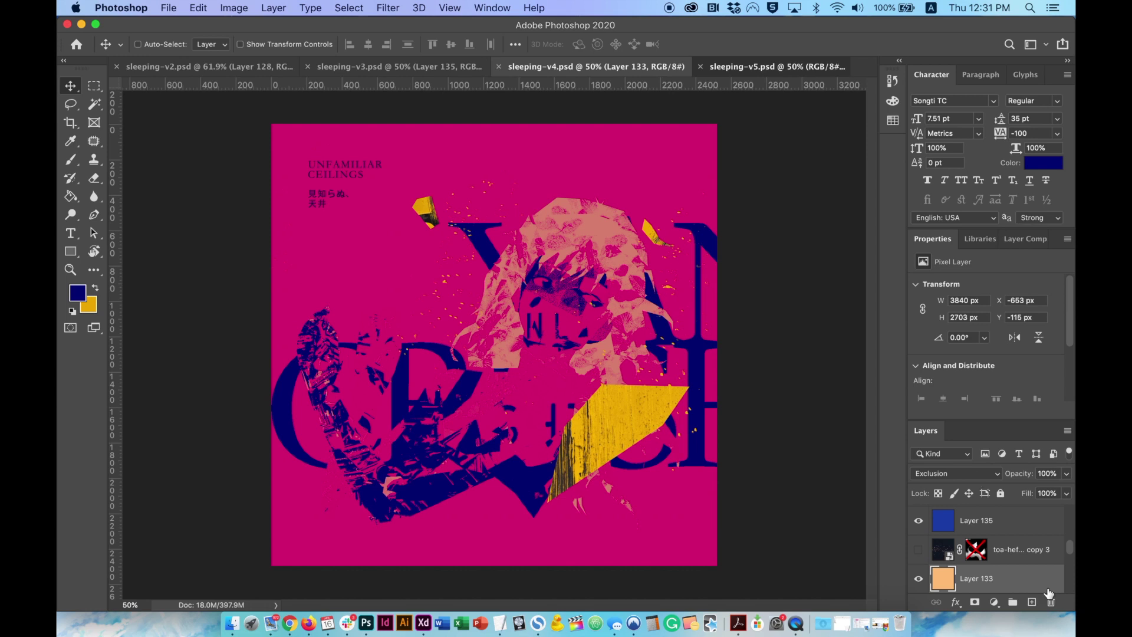
- Switch to sleeping-v5.psd and look through the layers around Curves 5 and Layer 135
key("ctrl+Tab")
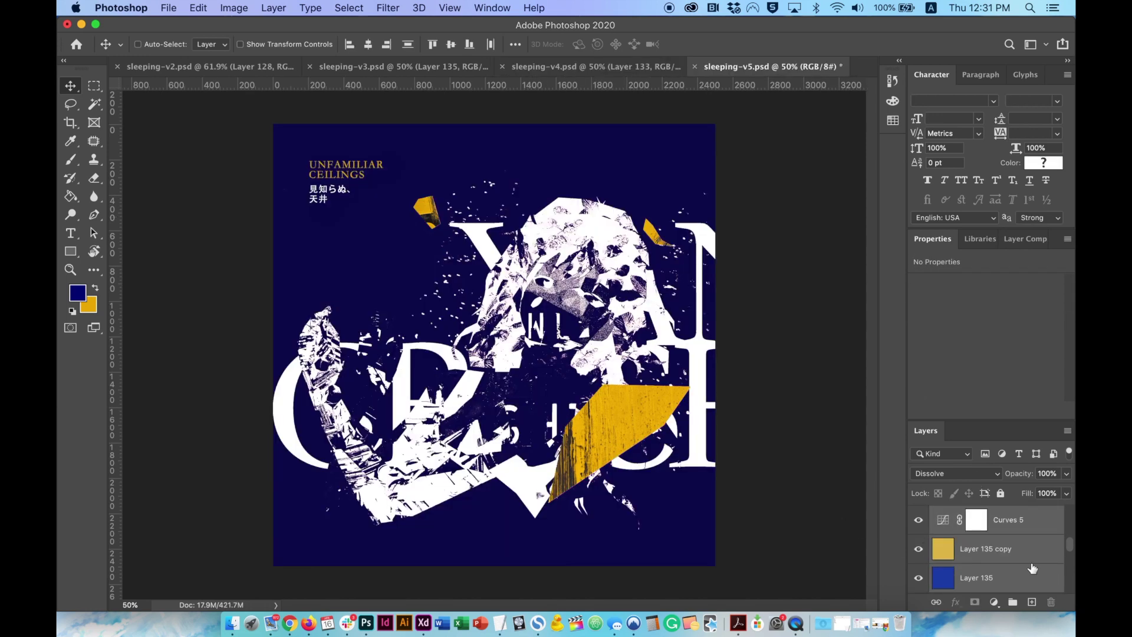
scroll(1035, 570, "down", 2)
scroll(944, 543, "down", 2)
scroll(944, 543, "down", 2)
scroll(944, 543, "up", 5)
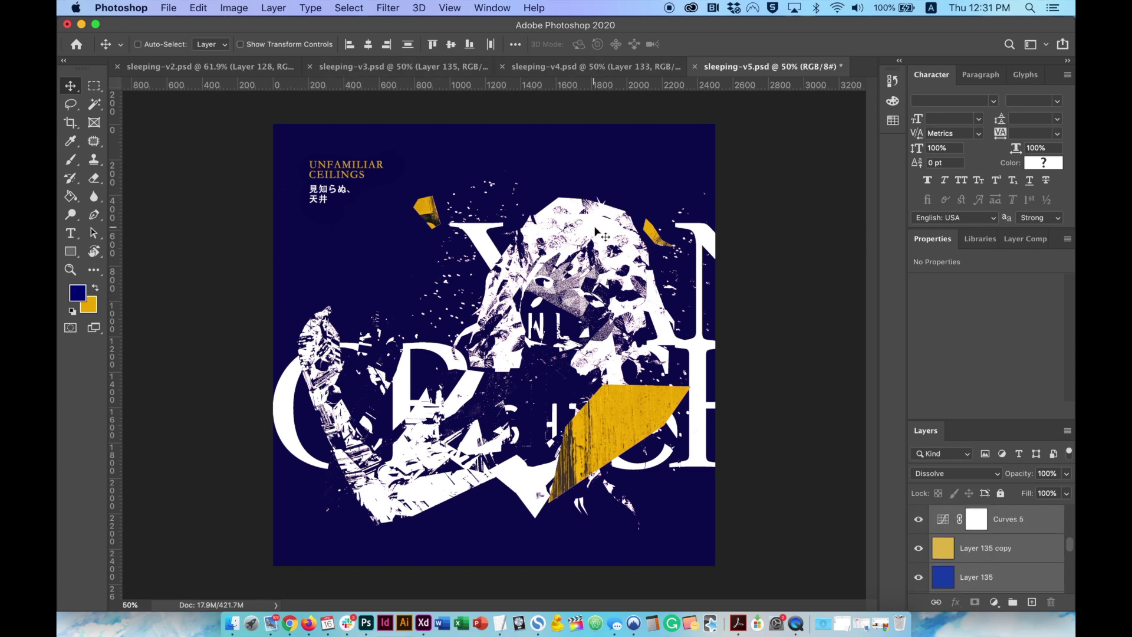
- Select the peach Layer 136 from the artwork, hide and show it again to compare its effect, and review the layers above it
left_click(529, 293, "super")
left_click(918, 559)
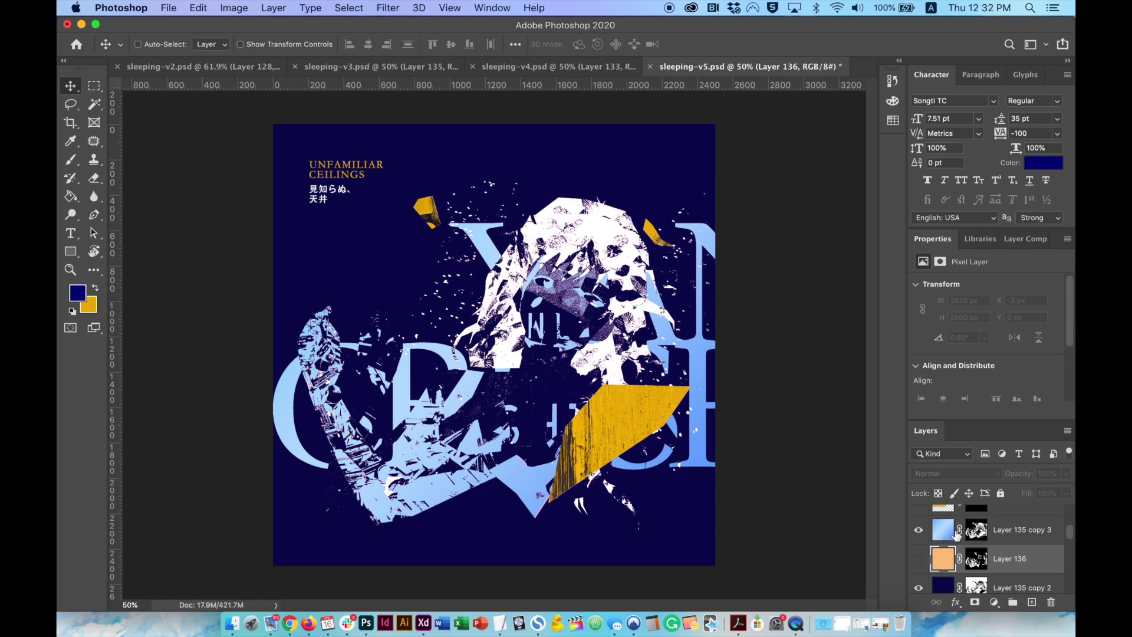
left_click(918, 559)
scroll(924, 565, "up", 3)
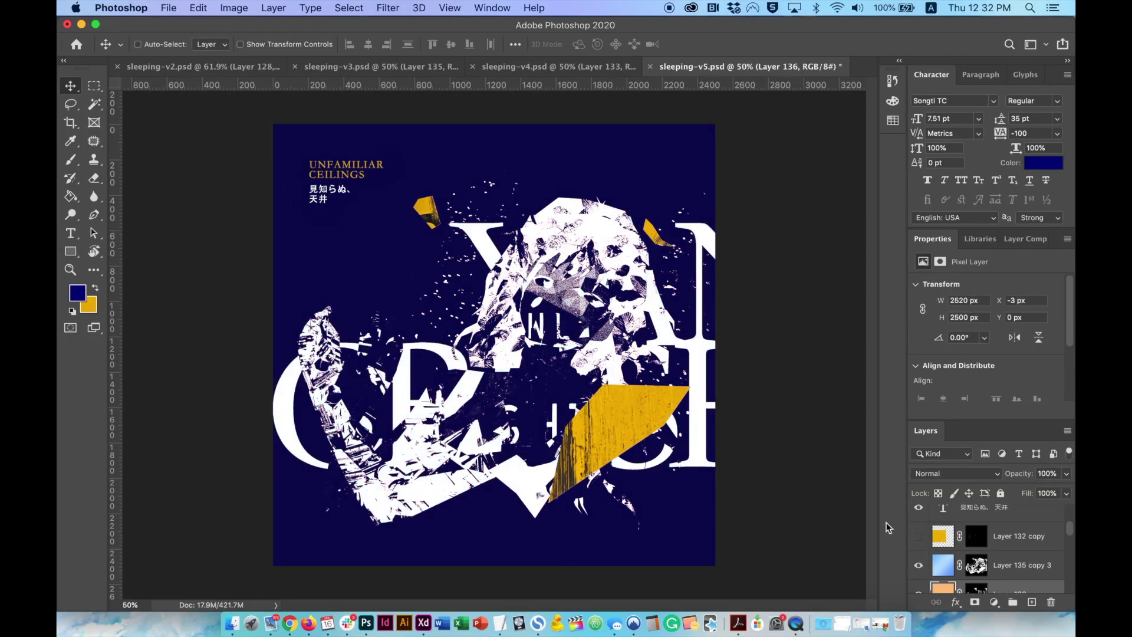
scroll(943, 569, "up", 3)
scroll(946, 569, "up", 3)
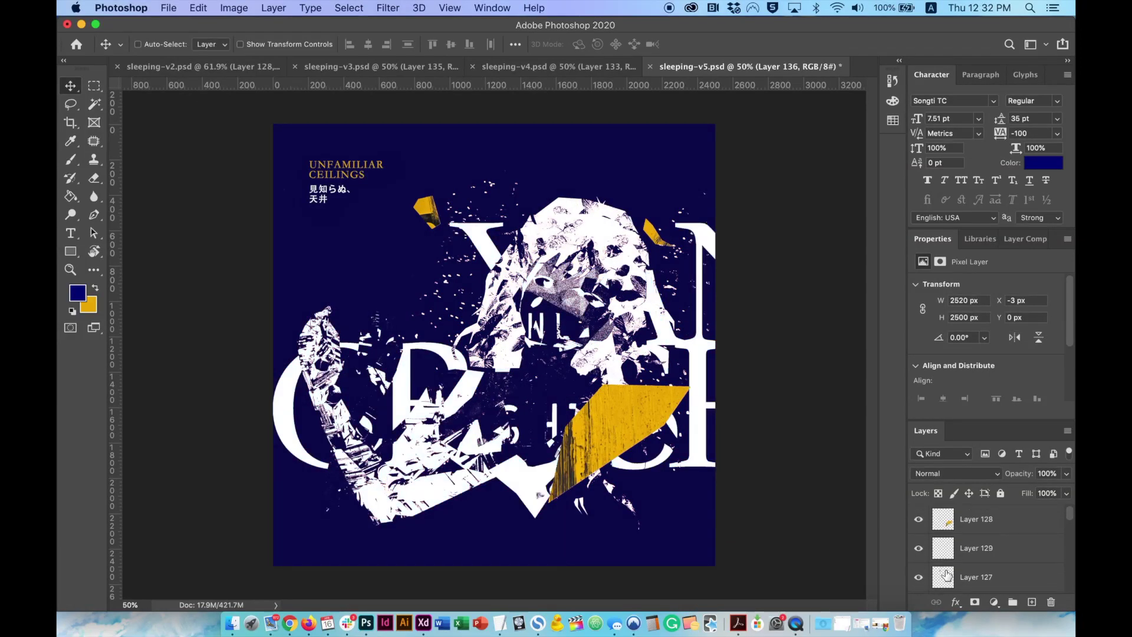